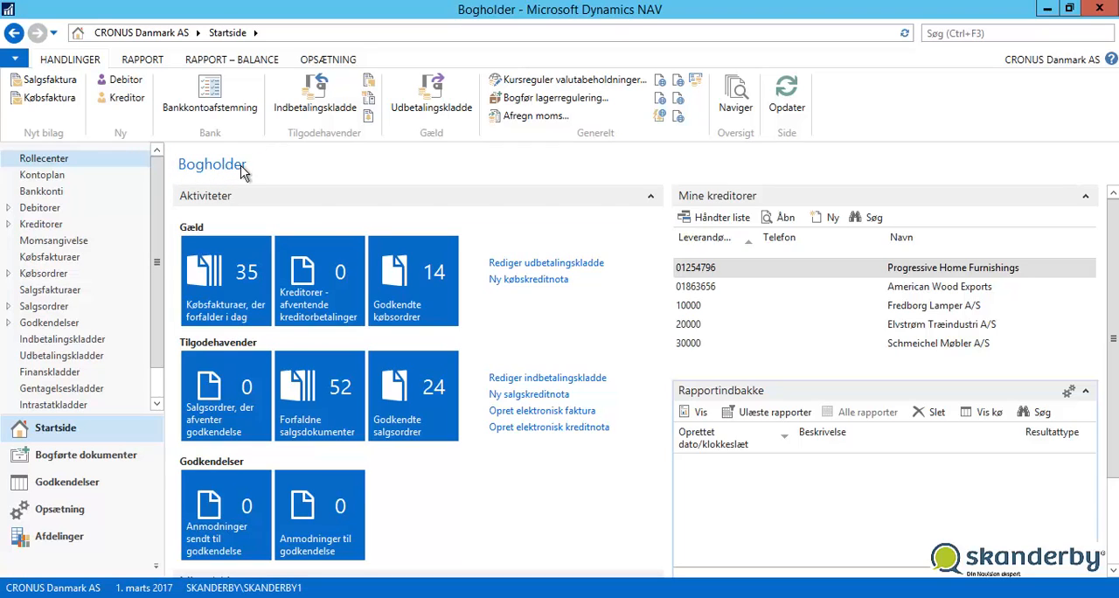
- Create a new sales invoice from the sales invoice list (Salgsfakturaer) for customer Kontorcentralen A/S, looking the customer up with "kontor"
{"action": "left_click", "coordinate": [68, 294]}
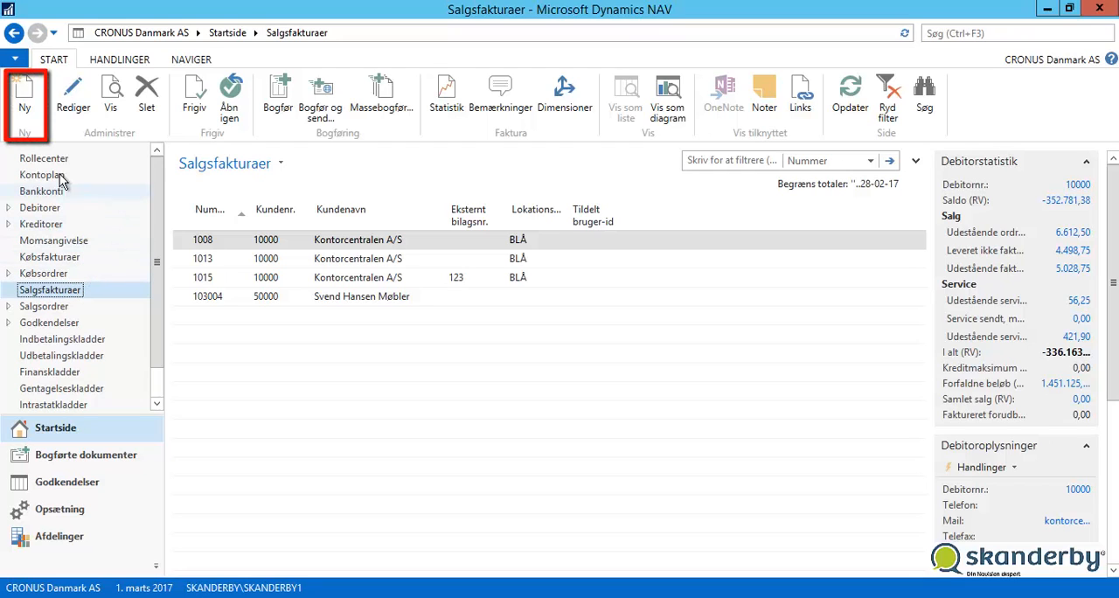
{"action": "left_click", "coordinate": [26, 103]}
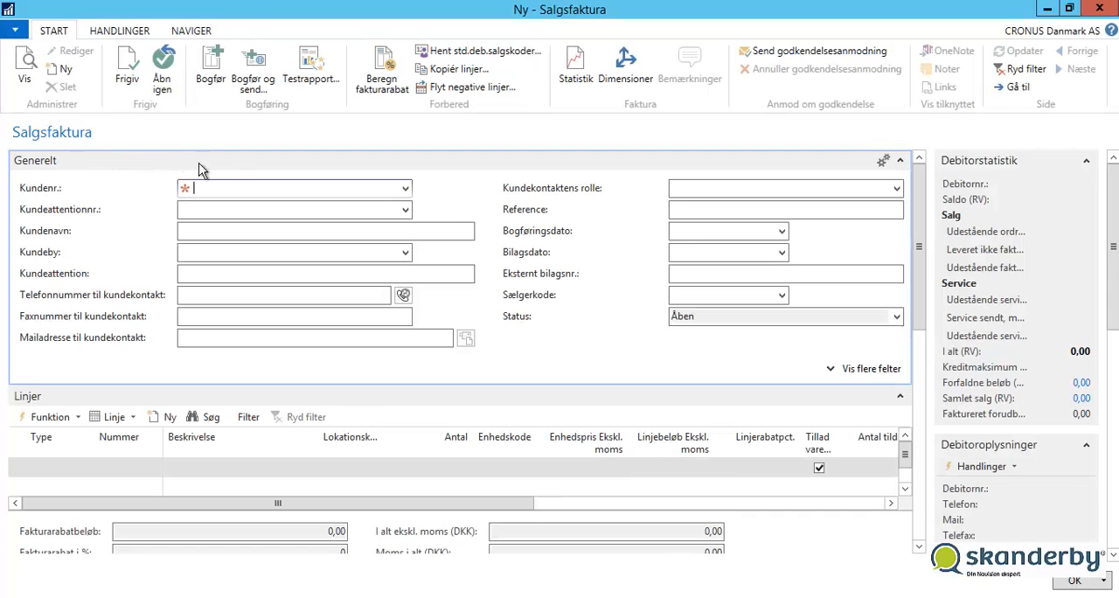
{"action": "left_click", "coordinate": [405, 189]}
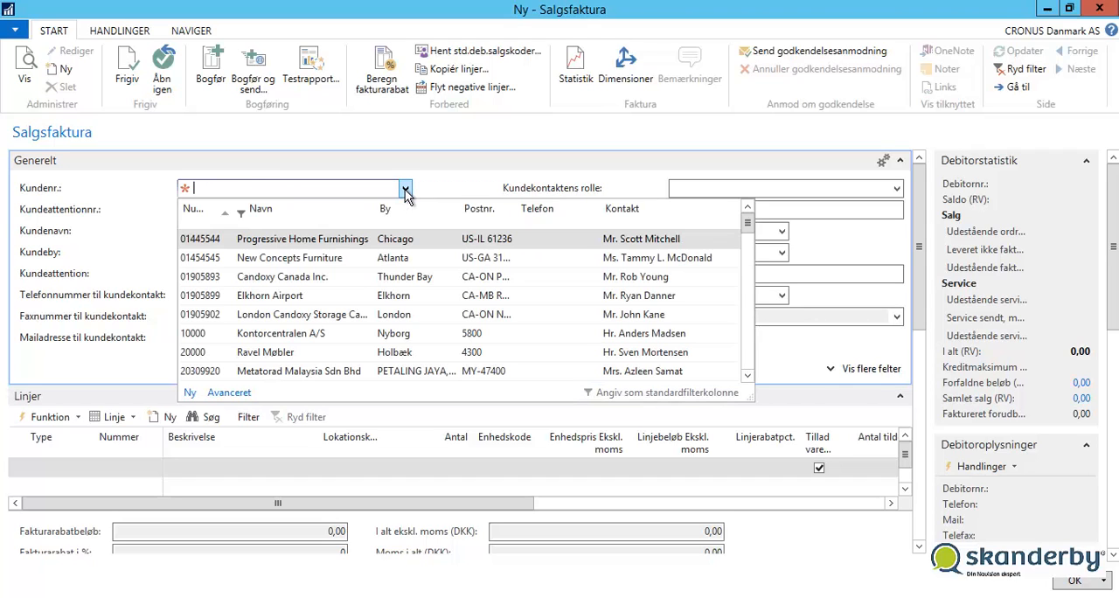
{"action": "type", "text": "kontor"}
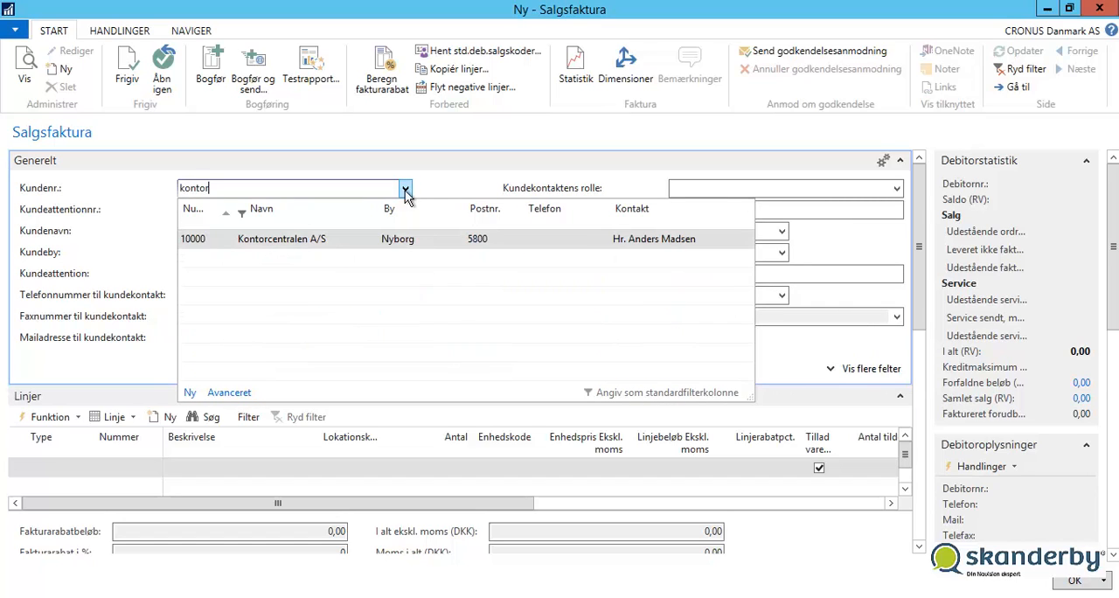
{"action": "left_click", "coordinate": [326, 241]}
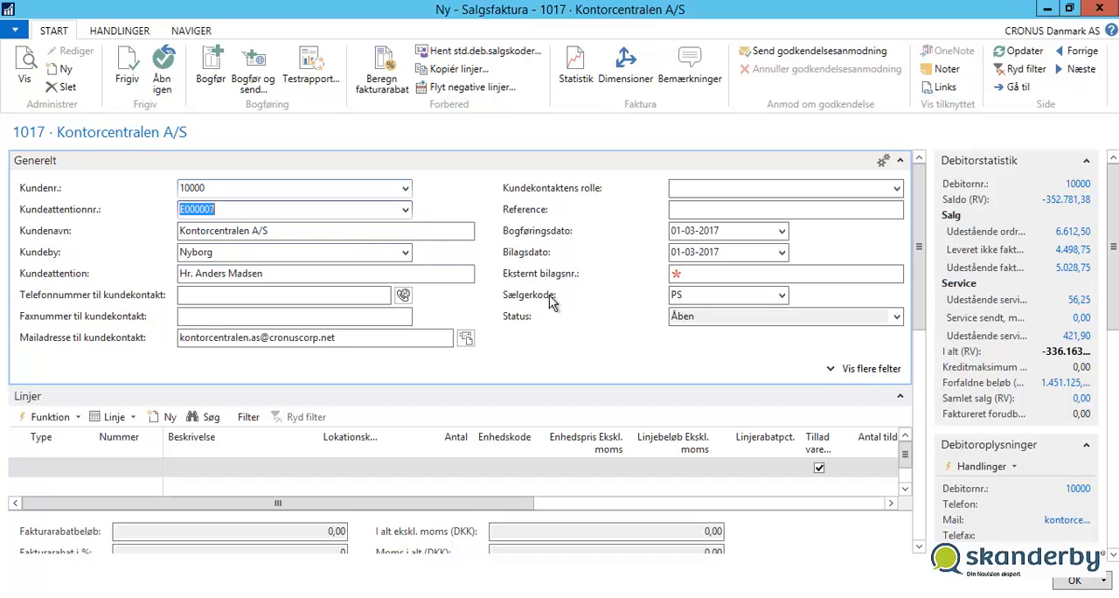
- Set the invoice's external document number (Eksternt bilagsnr.) to 123 and close the invoice
{"action": "left_click", "coordinate": [694, 275]}
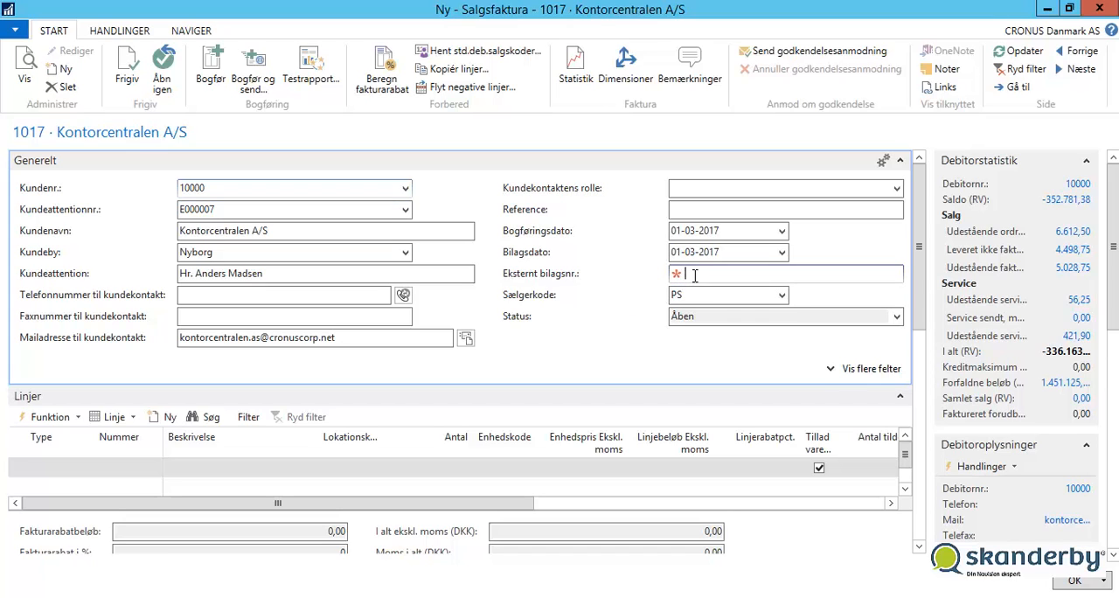
{"action": "type", "text": "123"}
{"action": "key", "text": "Tab"}
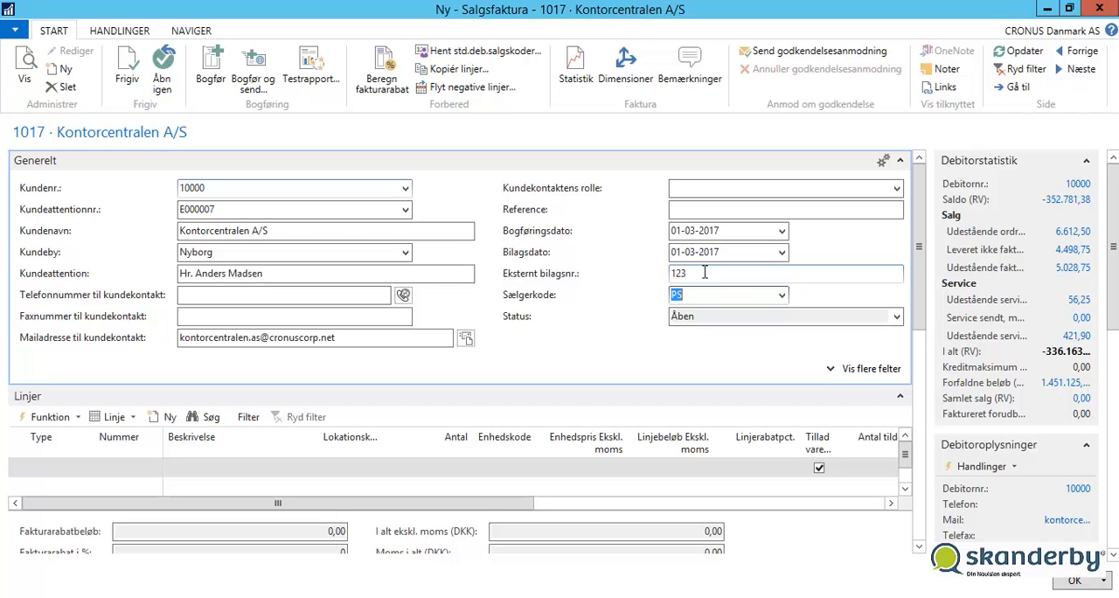
{"action": "left_click", "coordinate": [1097, 10]}
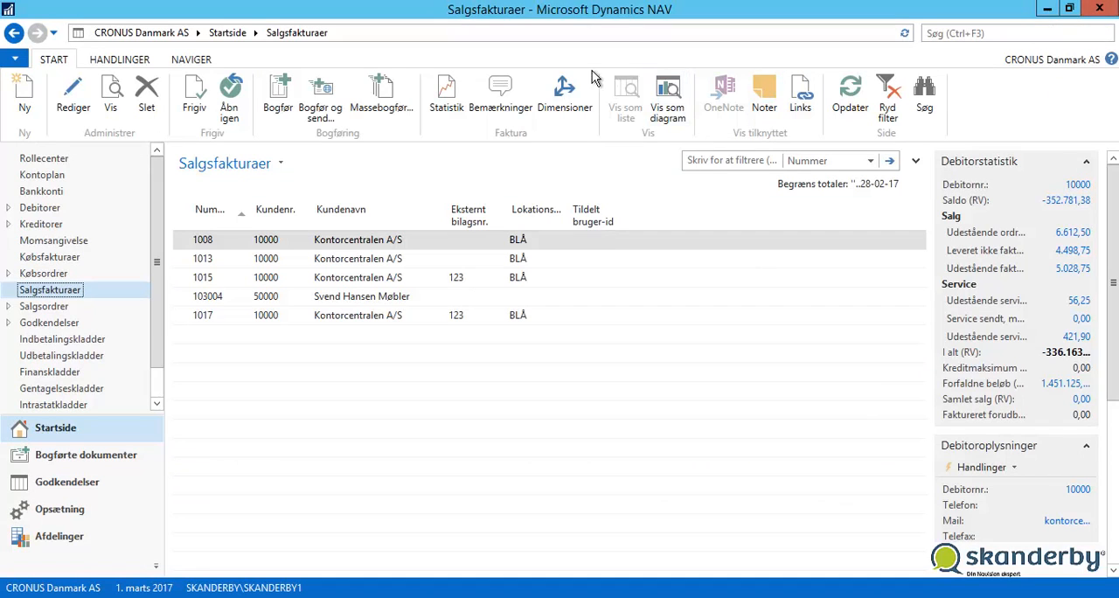
- Create a new sales invoice from Kontorcentralen A/S in the customer list (Debitorer) and enter its customer number
{"action": "left_click", "coordinate": [52, 210]}
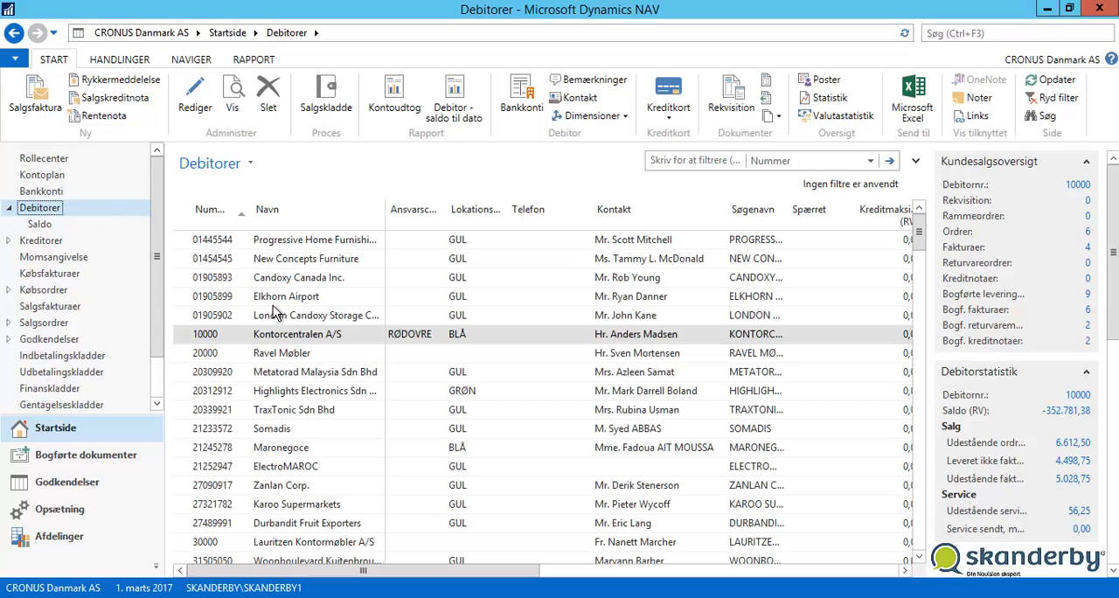
{"action": "left_click", "coordinate": [276, 338]}
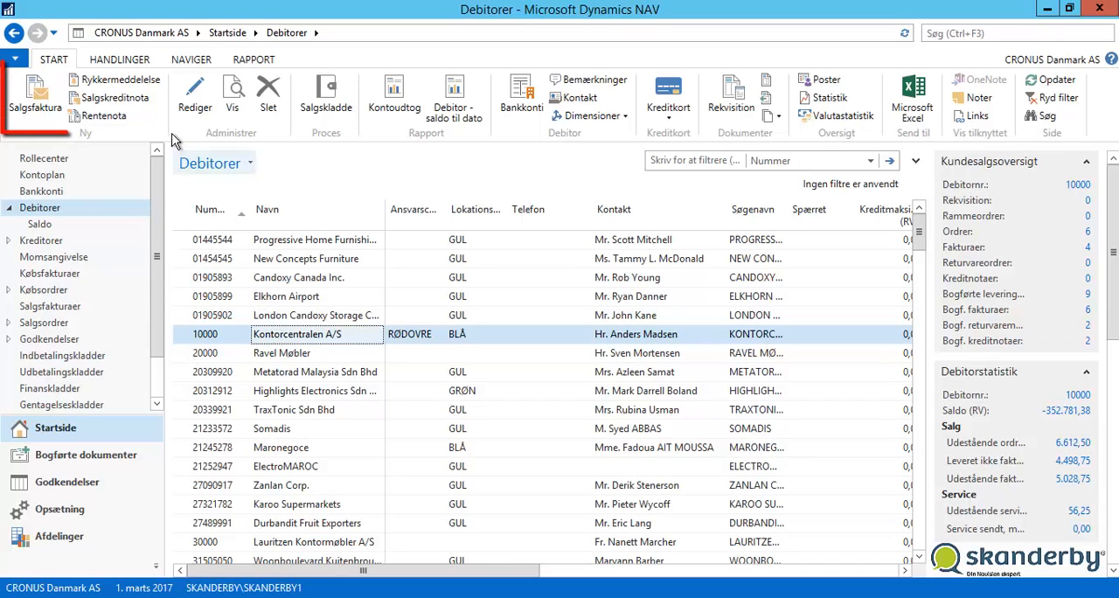
{"action": "left_click", "coordinate": [54, 92]}
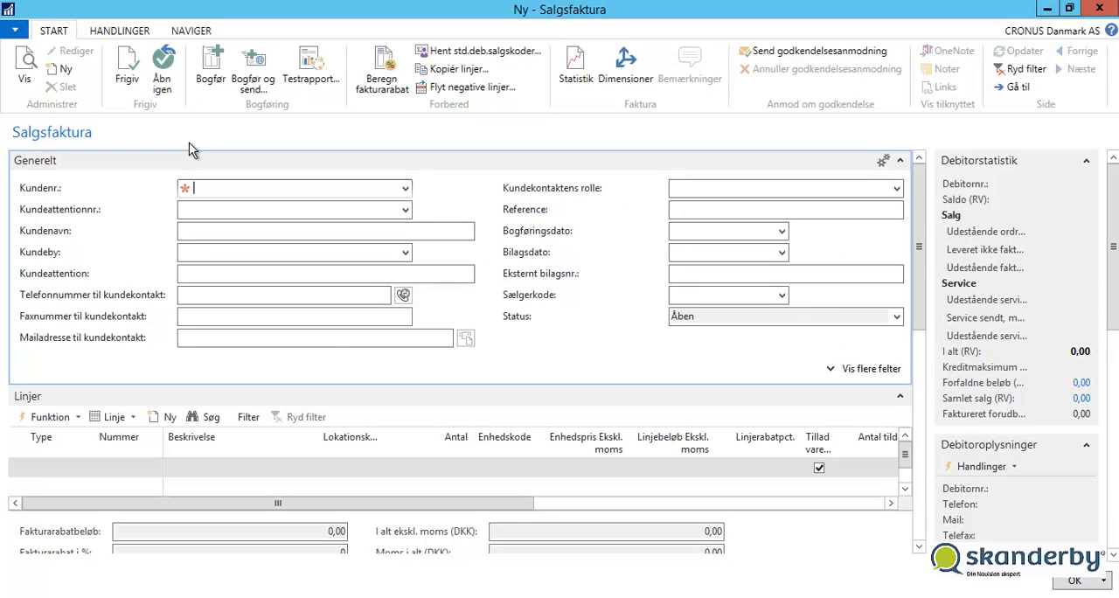
{"action": "type", "text": "10000"}
{"action": "key", "text": "Tab"}
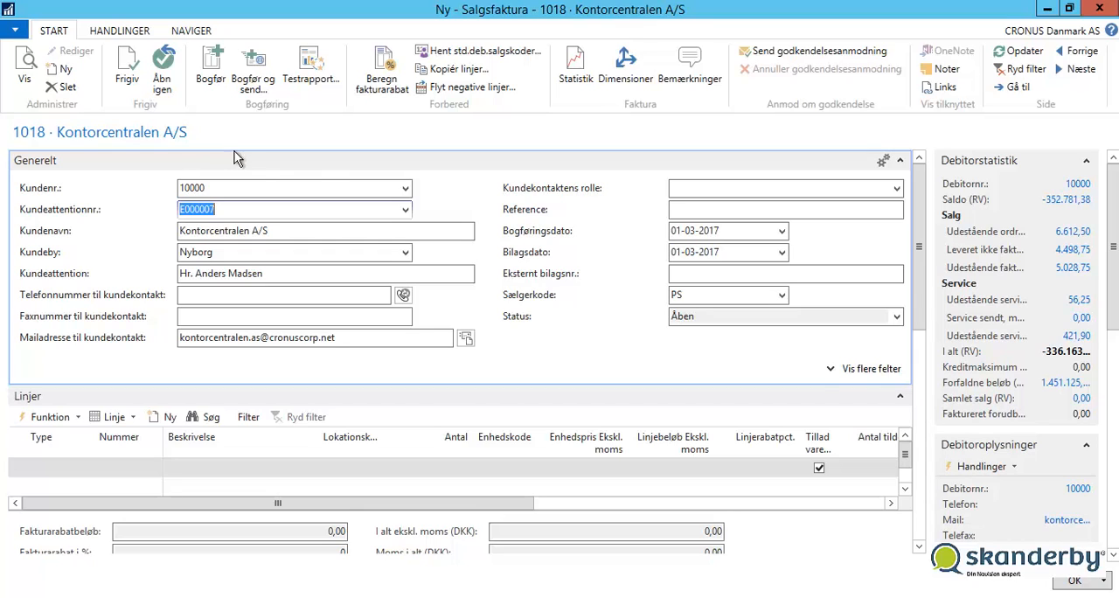
- Enter 123 as the external document number (Eksternt bilagsnr.) on the new Kontorcentralen A/S invoice
{"action": "left_click", "coordinate": [679, 276]}
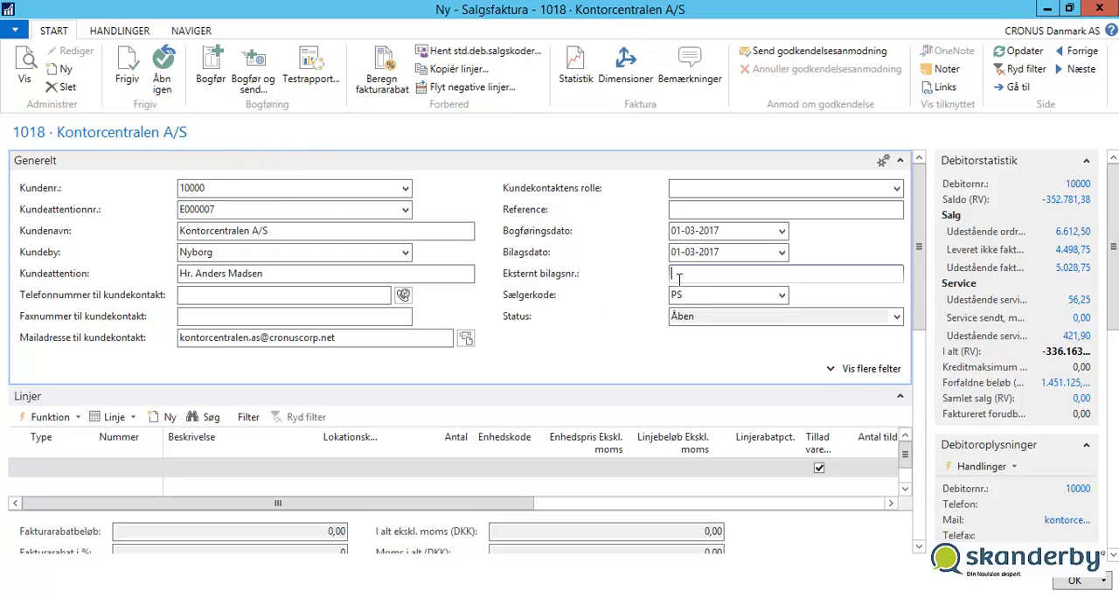
{"action": "type", "text": "123"}
{"action": "key", "text": "Tab"}
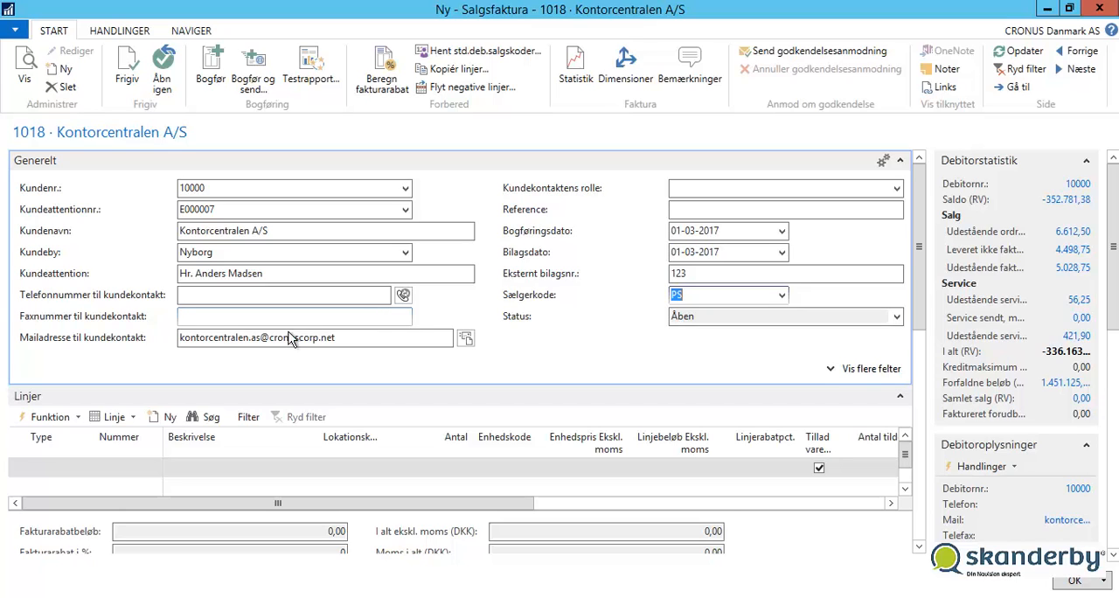
- Add an invoice line of type Vare with item number 1000 (Cykel)
{"action": "left_click", "coordinate": [58, 468]}
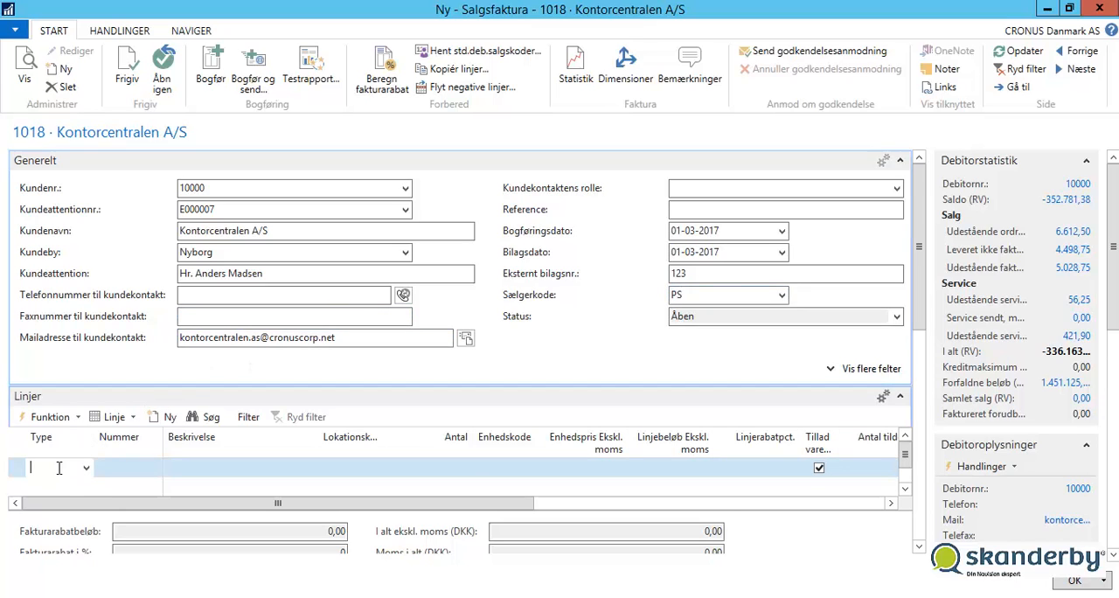
{"action": "type", "text": "v"}
{"action": "key", "text": "Tab"}
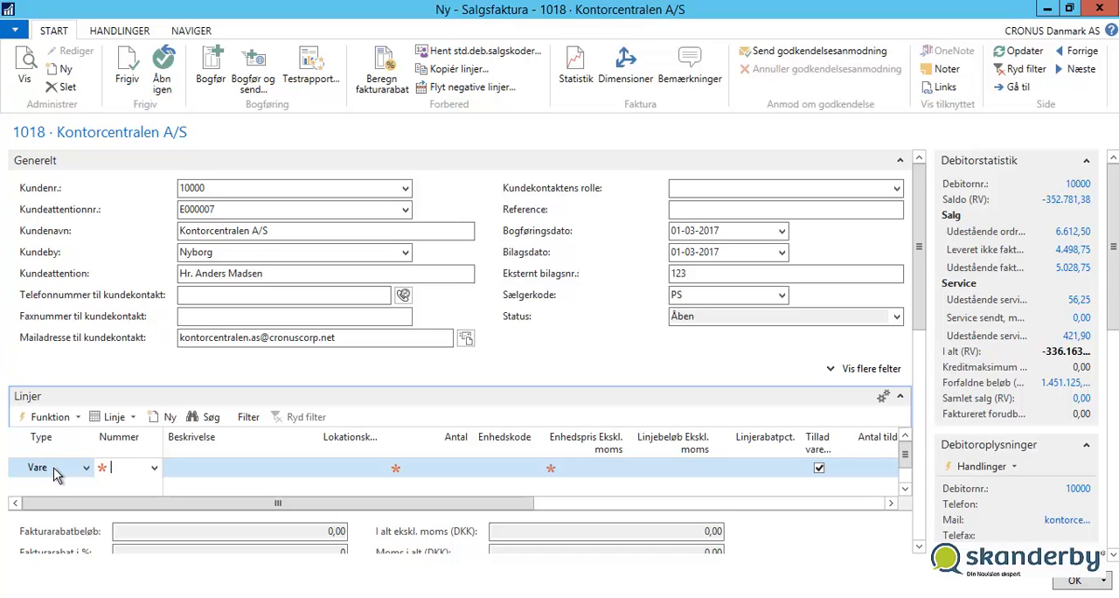
{"action": "type", "text": "1000"}
{"action": "key", "text": "Tab"}
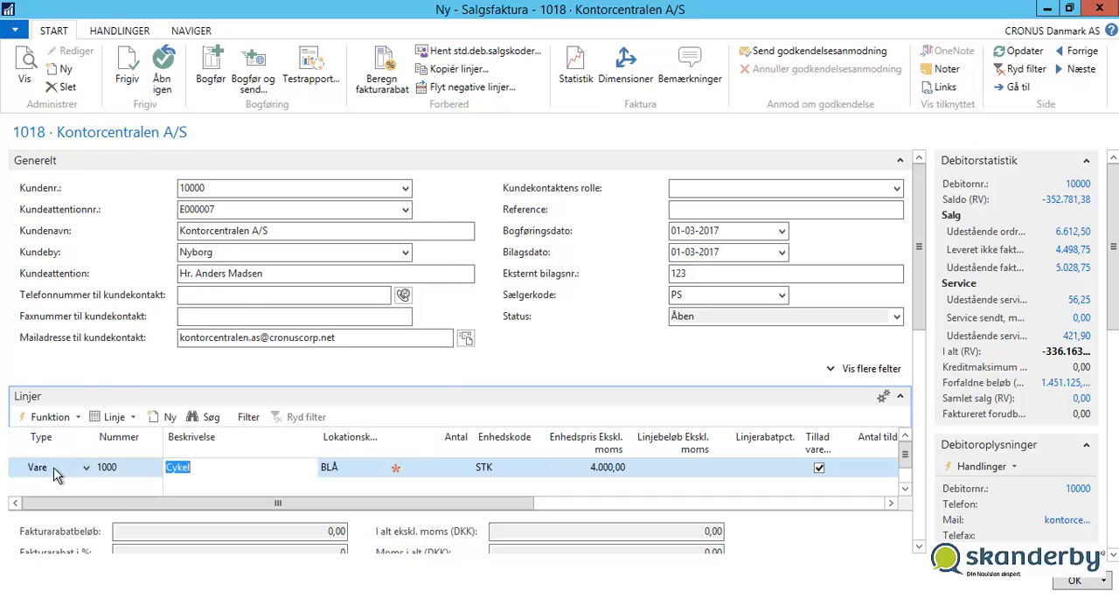
- Set the Cykel line's quantity (Antal) to 4 and accept registering it despite insufficient stock
{"action": "key", "text": "Tab"}
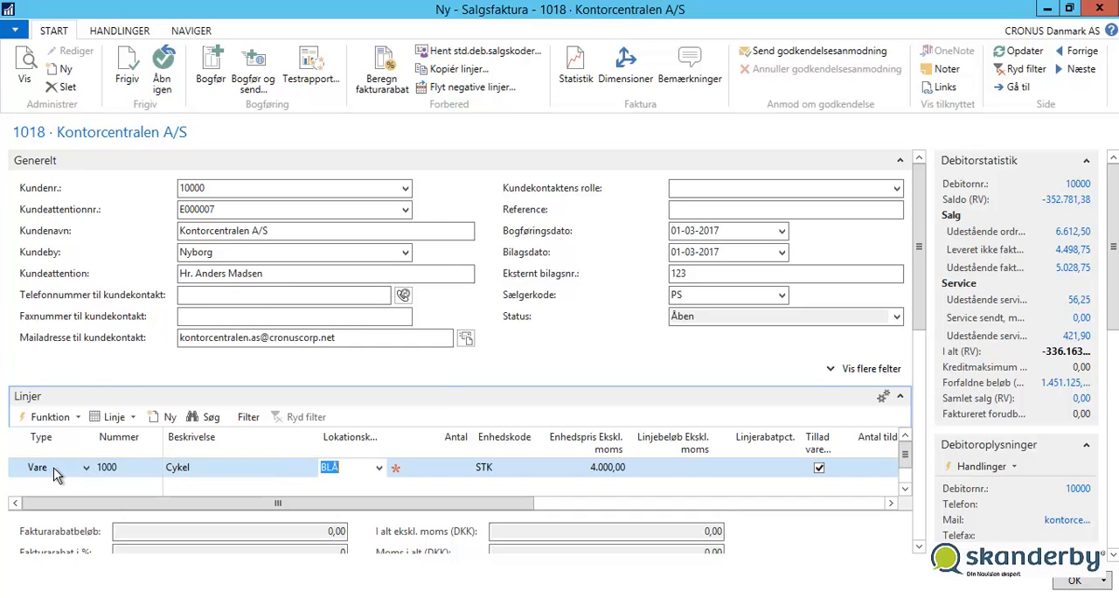
{"action": "key", "text": "Tab"}
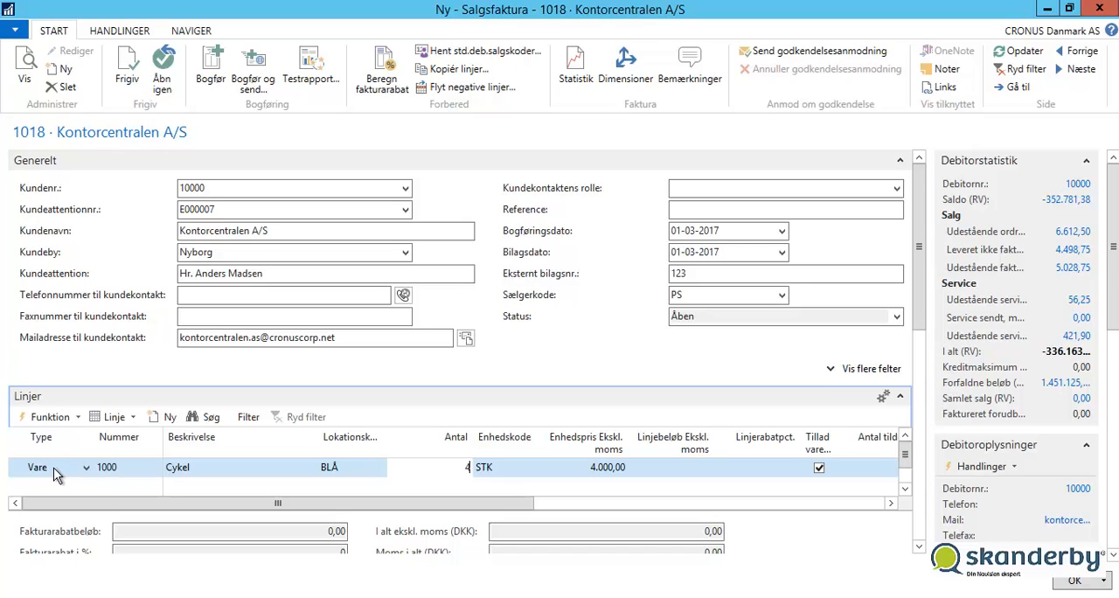
{"action": "key", "text": "Tab"}
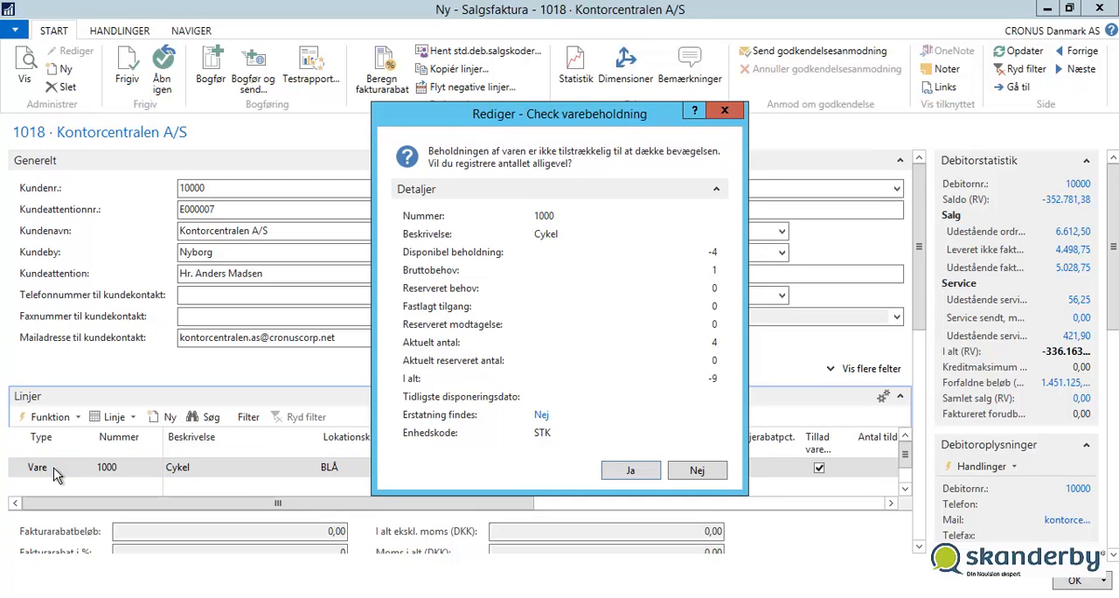
{"action": "left_click", "coordinate": [604, 468]}
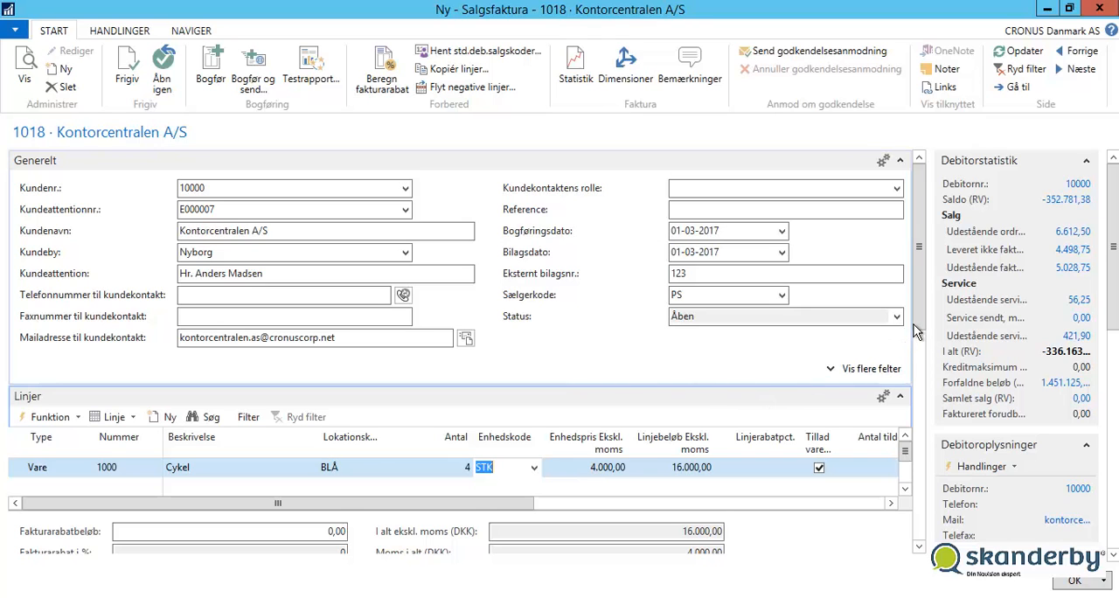
- Examine the available delivery address codes (Leveringsadressekode) in the invoice's Levering section without choosing one
{"action": "scroll", "coordinate": [917, 350], "scroll_direction": "down", "scroll_amount": 1}
{"action": "left_click_drag", "start_coordinate": [915, 420], "coordinate": [912, 542]}
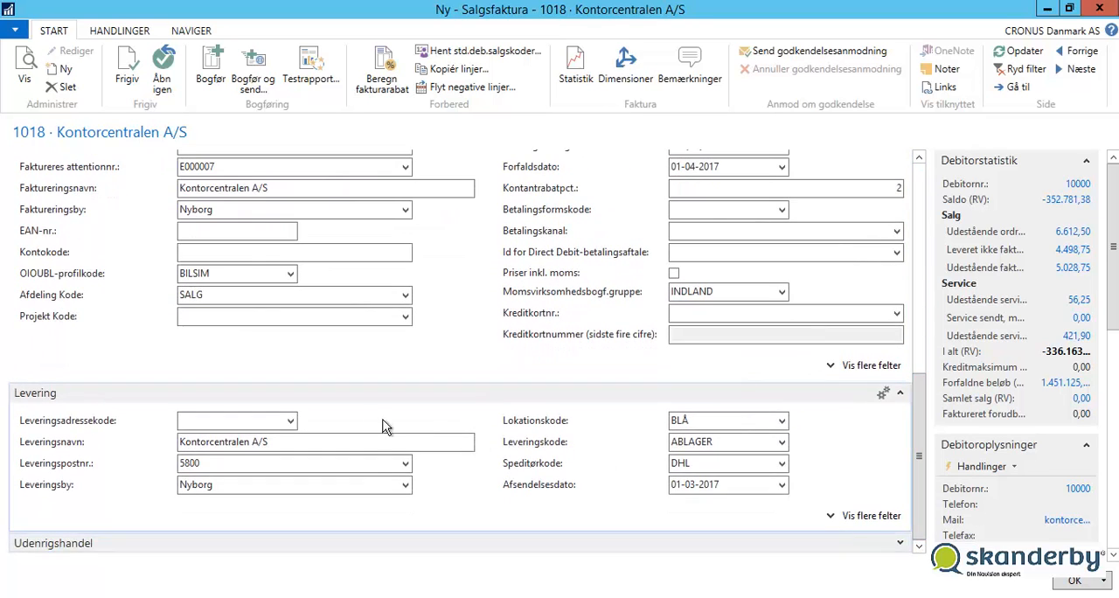
{"action": "left_click", "coordinate": [291, 422]}
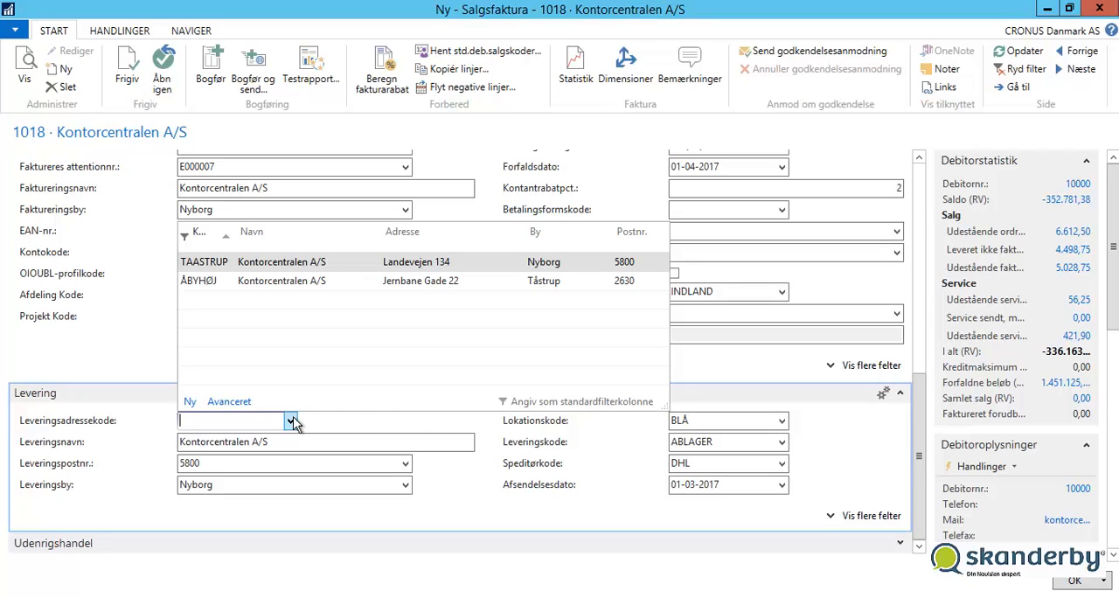
{"action": "left_click", "coordinate": [292, 422]}
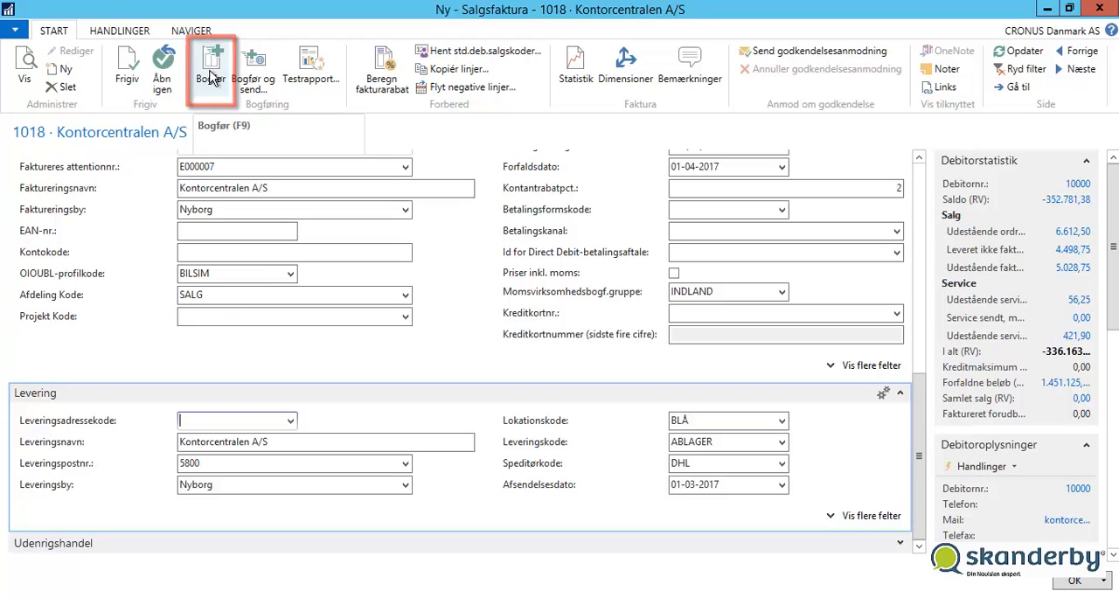
- Post the Kontorcentralen A/S sales invoice and confirm the posting
{"action": "left_click", "coordinate": [210, 77]}
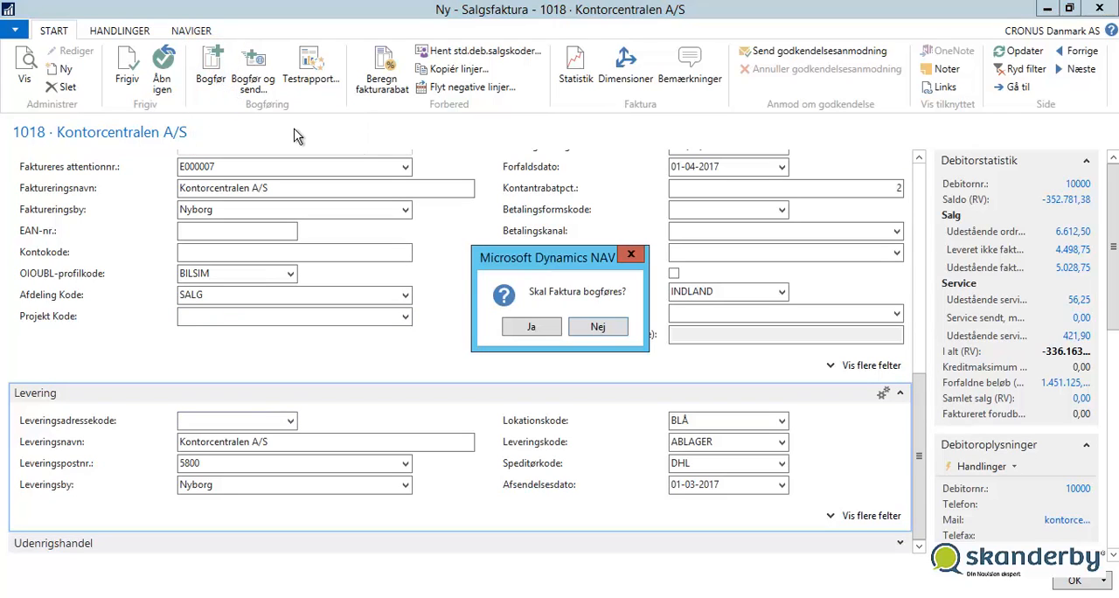
{"action": "left_click", "coordinate": [528, 327]}
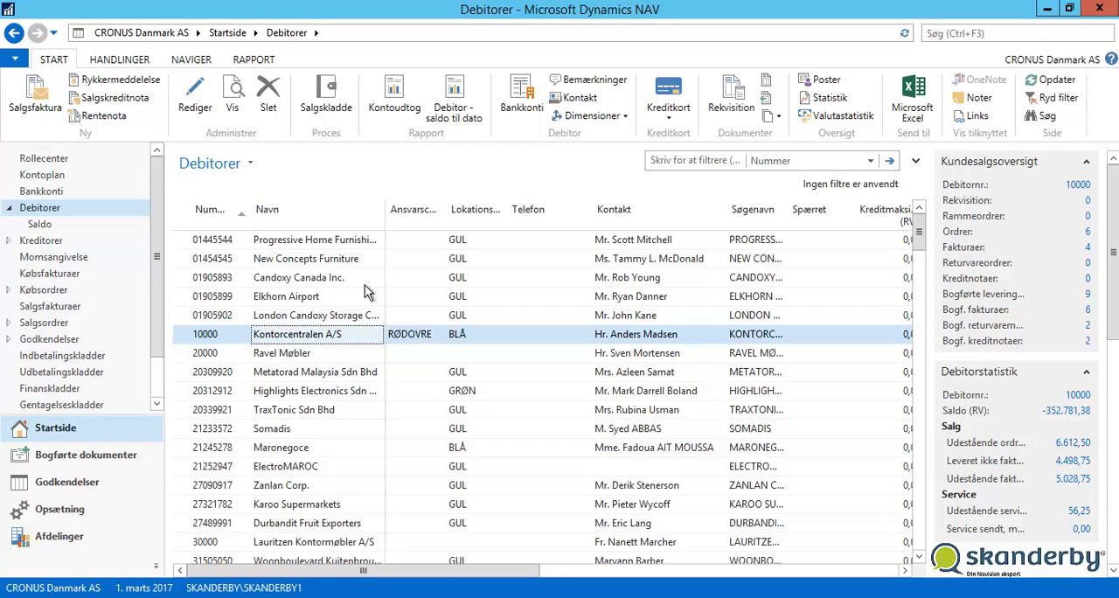
- Open the last posted Kontorcentralen A/S invoice in the posted sales invoices list (Bogf. salgsfakturaer)
{"action": "left_click", "coordinate": [117, 455]}
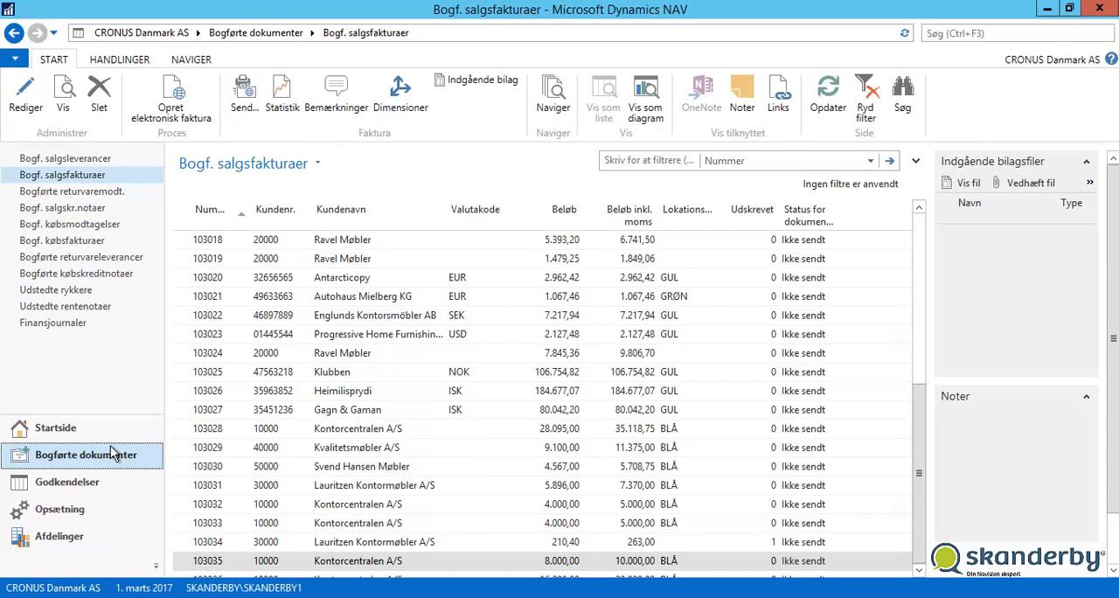
{"action": "left_click", "coordinate": [74, 177]}
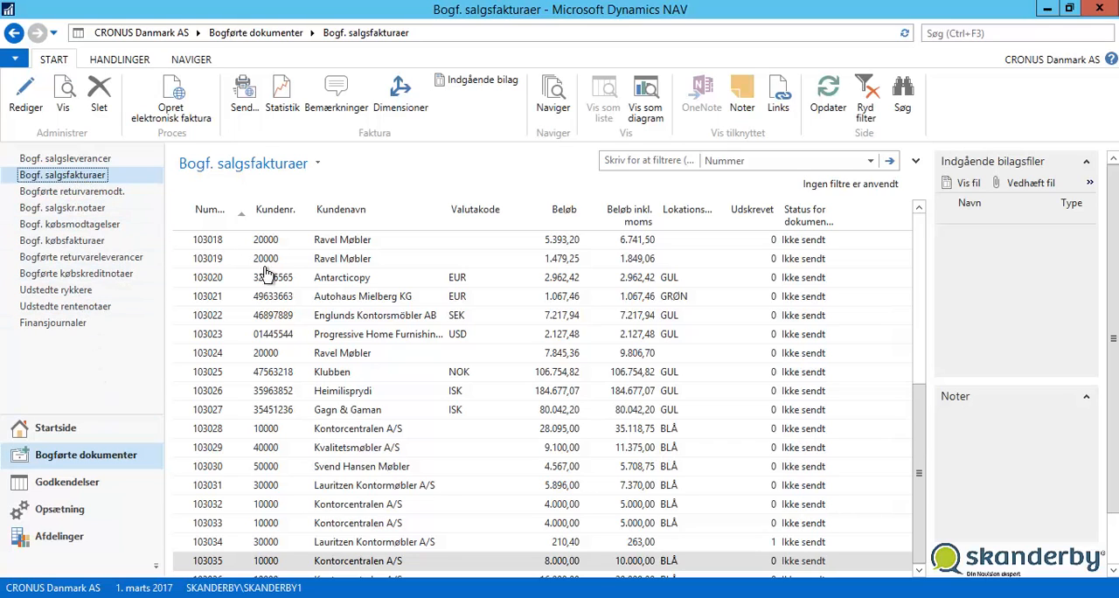
{"action": "left_click", "coordinate": [351, 317]}
{"action": "scroll", "coordinate": [351, 317], "scroll_direction": "down", "scroll_amount": 1}
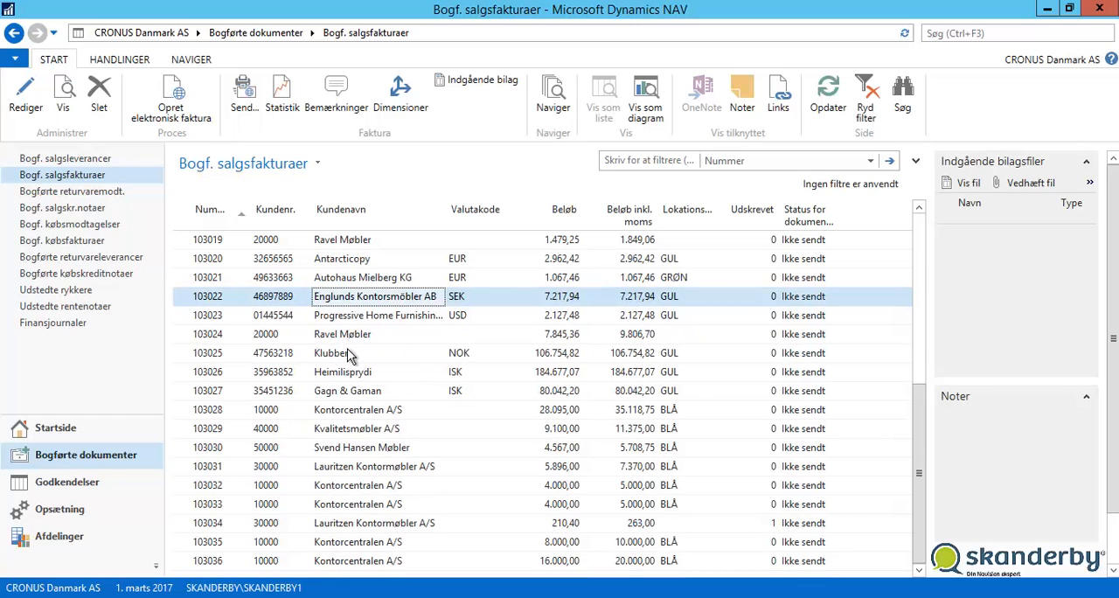
{"action": "left_click", "coordinate": [378, 561]}
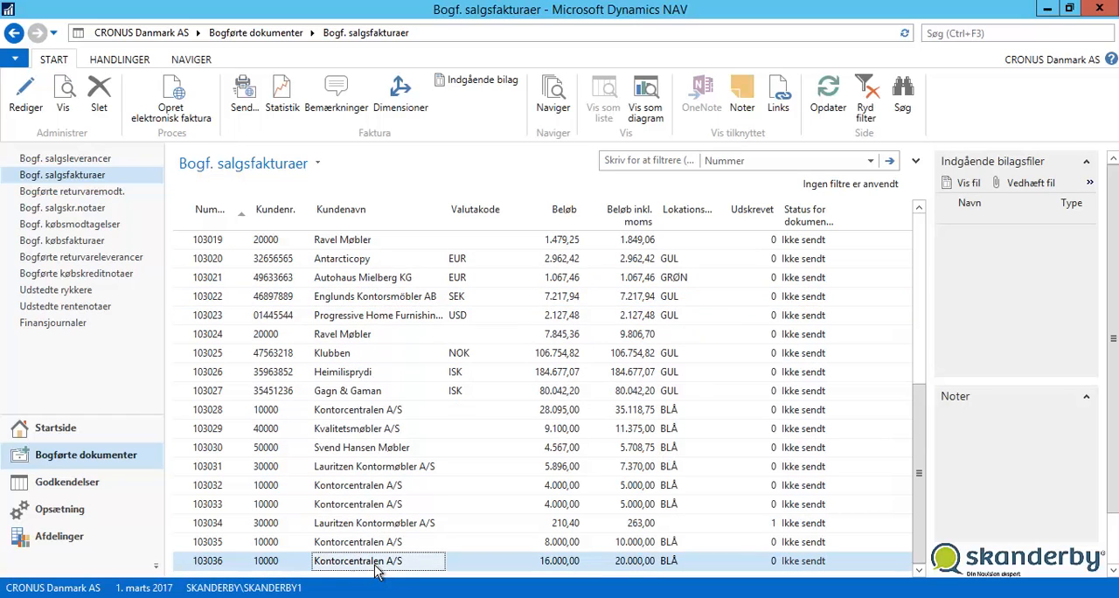
{"action": "double_click", "coordinate": [377, 564]}
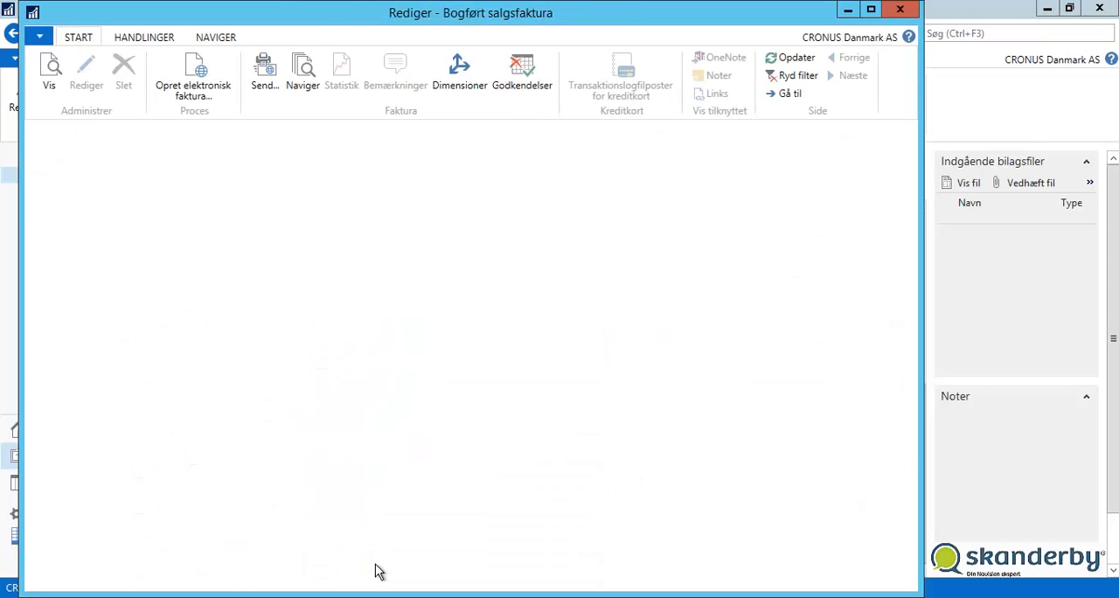